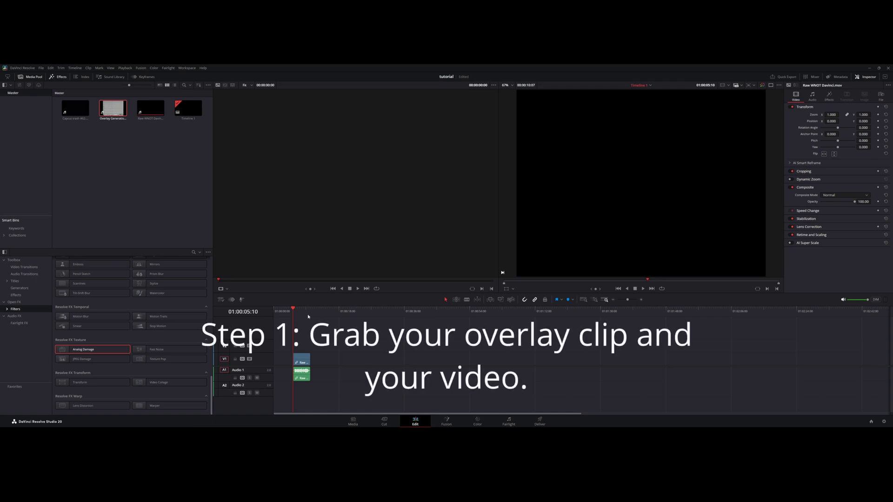
Step: Scrub through the WNOT logo clip and park the playhead back at 01:00:05:10
{"action": "left_click_drag", "start_coordinate": [307, 316], "coordinate": [297, 314]}
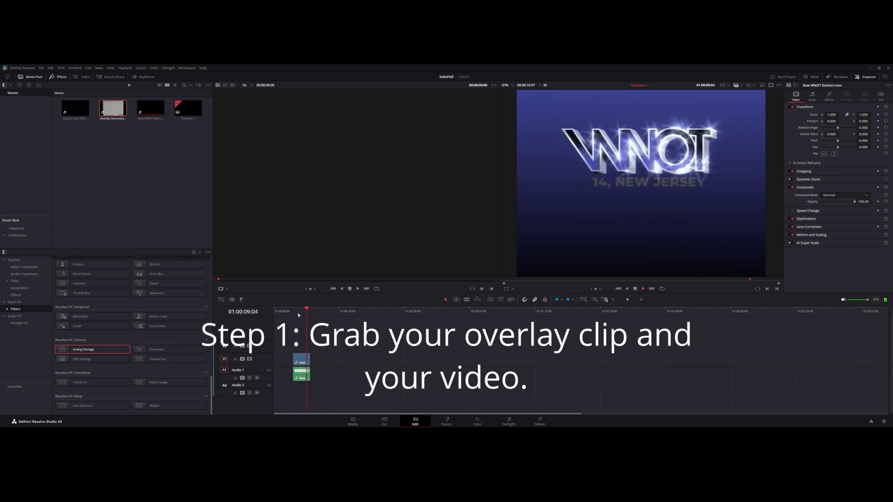
{"action": "left_click", "coordinate": [298, 314]}
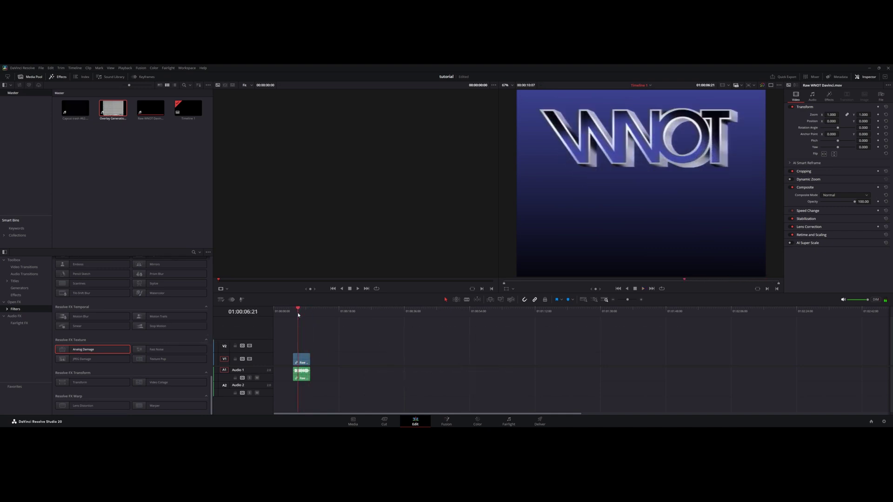
{"action": "left_click", "coordinate": [293, 312]}
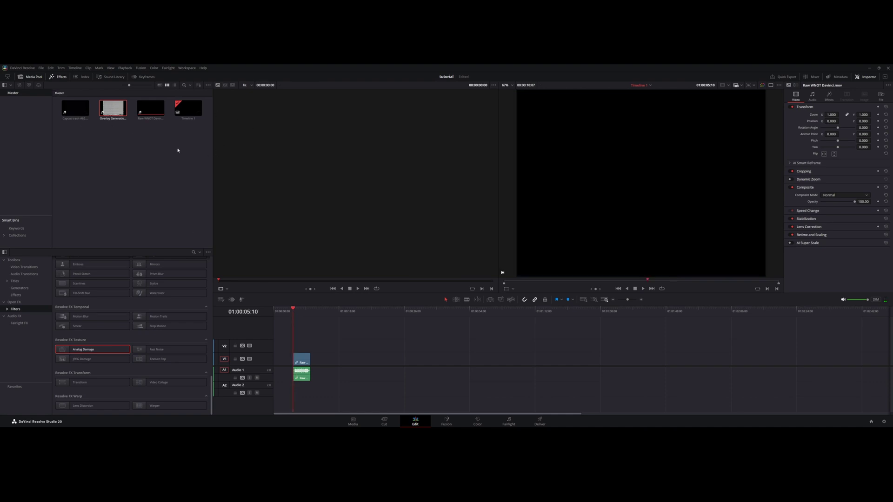
Step: Put the Overlay Generation clip on V3, trim it short, and move it to V2's start
{"action": "left_click", "coordinate": [109, 111]}
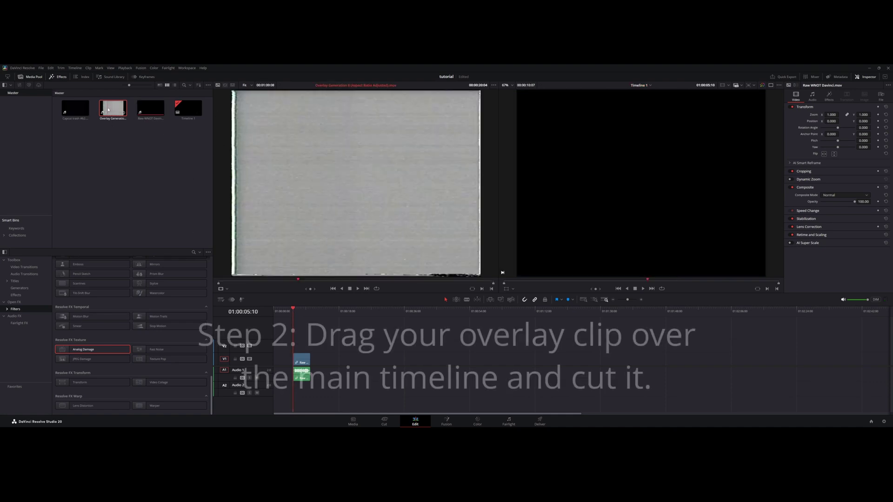
{"action": "mouse_move", "coordinate": [108, 111]}
{"action": "left_mouse_down"}
{"action": "mouse_move", "coordinate": [264, 245]}
{"action": "mouse_move", "coordinate": [309, 338]}
{"action": "left_mouse_up"}
{"action": "mouse_move", "coordinate": [414, 312]}
{"action": "left_mouse_down"}
{"action": "mouse_move", "coordinate": [452, 316]}
{"action": "mouse_move", "coordinate": [434, 315]}
{"action": "left_mouse_up"}
{"action": "key", "text": "space"}
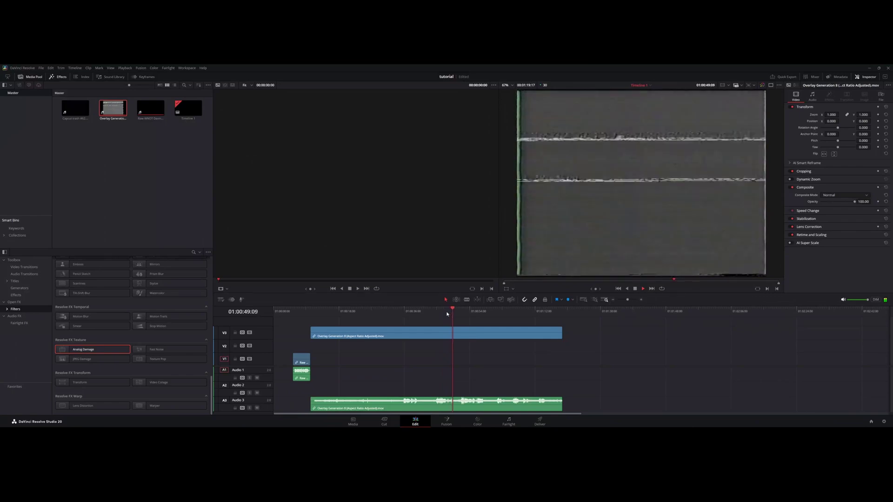
{"action": "key", "text": "shift+]"}
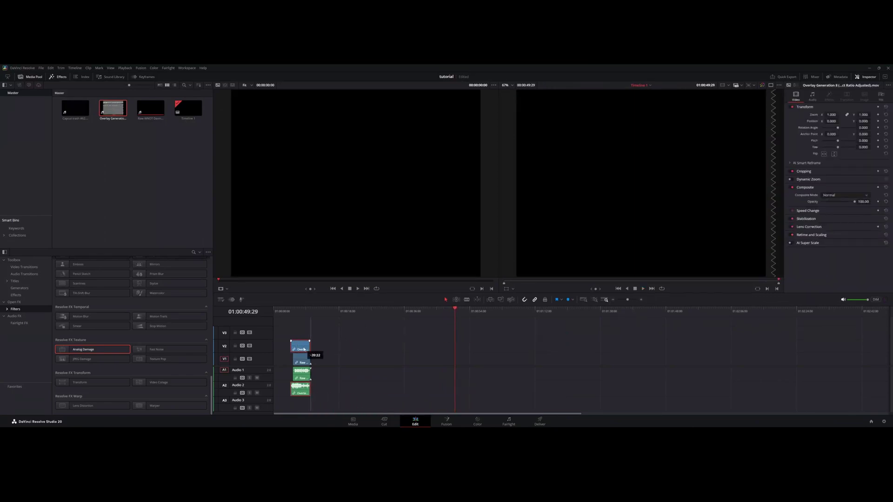
{"action": "left_click_drag", "start_coordinate": [454, 335], "coordinate": [312, 347]}
{"action": "left_click", "coordinate": [294, 309]}
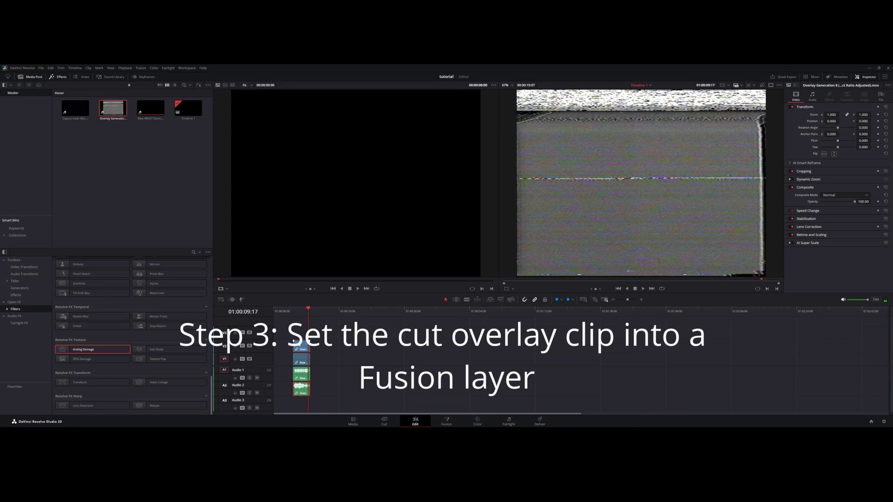
Step: Convert the trimmed V2 overlay piece into a new Fusion clip
{"action": "right_click", "coordinate": [299, 342]}
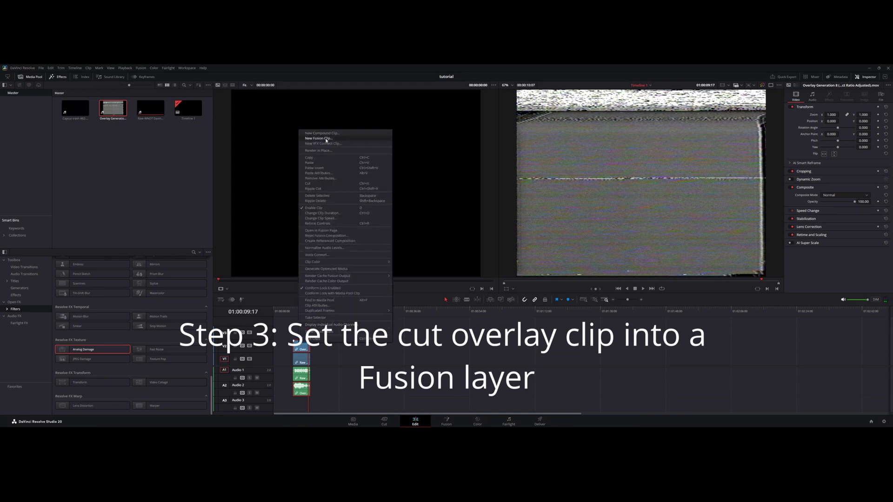
{"action": "left_click", "coordinate": [327, 139]}
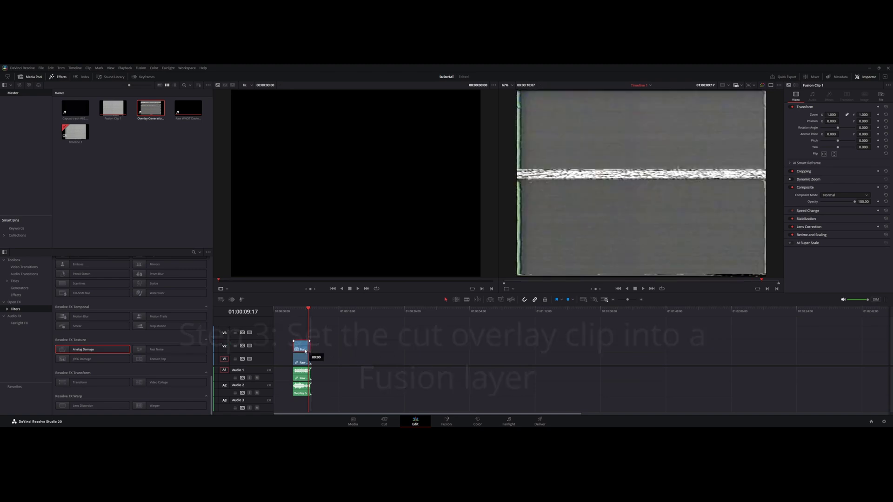
{"action": "right_click", "coordinate": [302, 342]}
{"action": "left_click", "coordinate": [302, 342]}
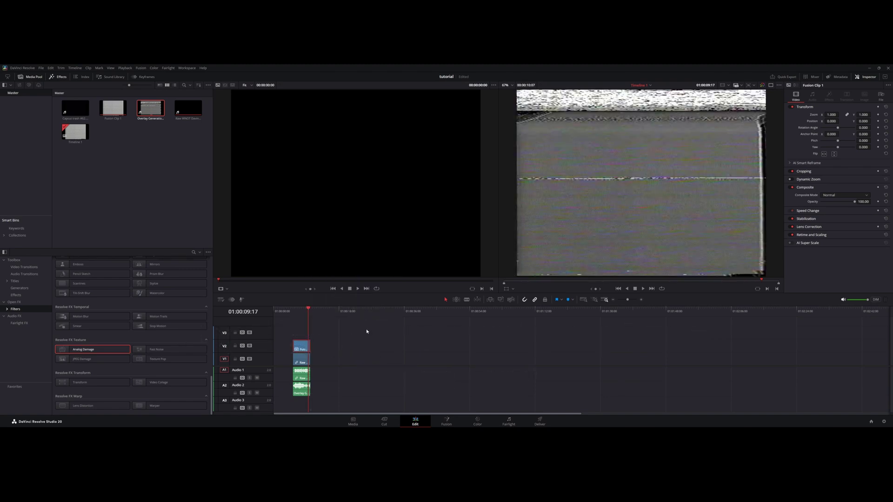
{"action": "left_click", "coordinate": [850, 196]}
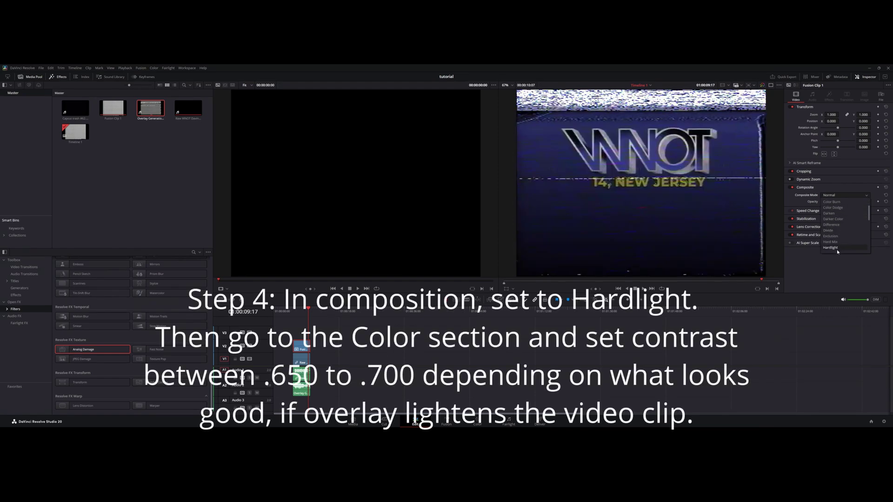
Step: Set the overlay's Composite Mode to Hardlight and its Primaries Contrast to 0.700
{"action": "left_click", "coordinate": [836, 248]}
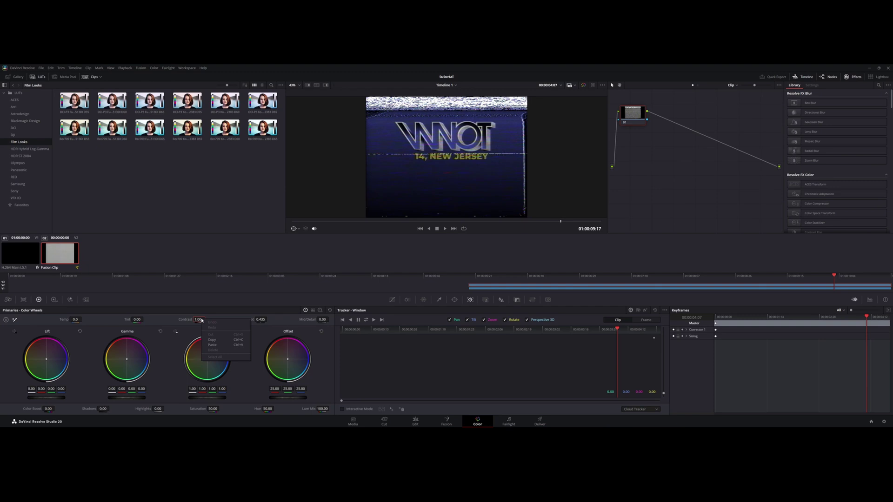
{"action": "double_click", "coordinate": [198, 319]}
{"action": "type", "text": "700"}
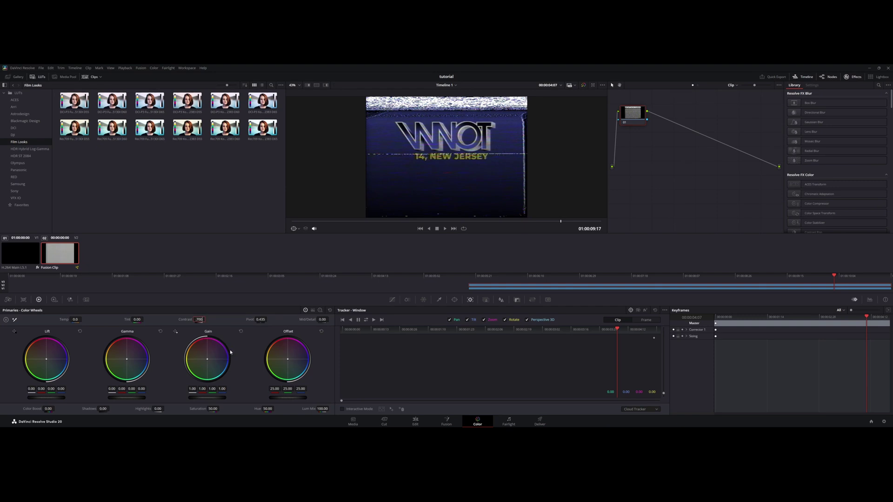
{"action": "key", "text": "Return"}
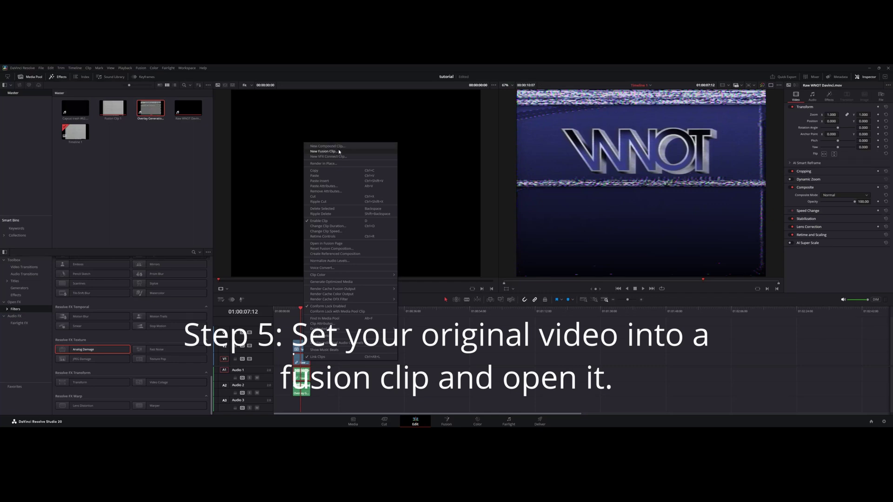
Step: Make the WNOT clip a Fusion clip and open it on the Fusion page
{"action": "left_click", "coordinate": [339, 152]}
{"action": "right_click", "coordinate": [300, 361]}
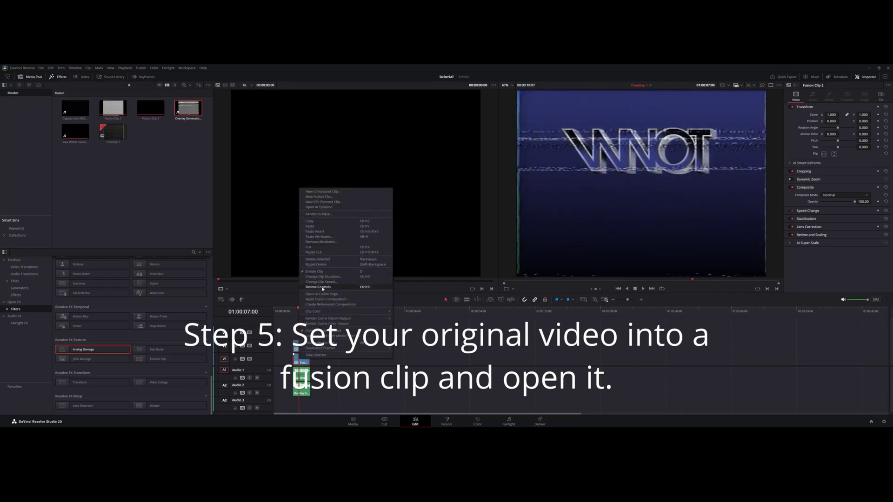
{"action": "left_click", "coordinate": [322, 295]}
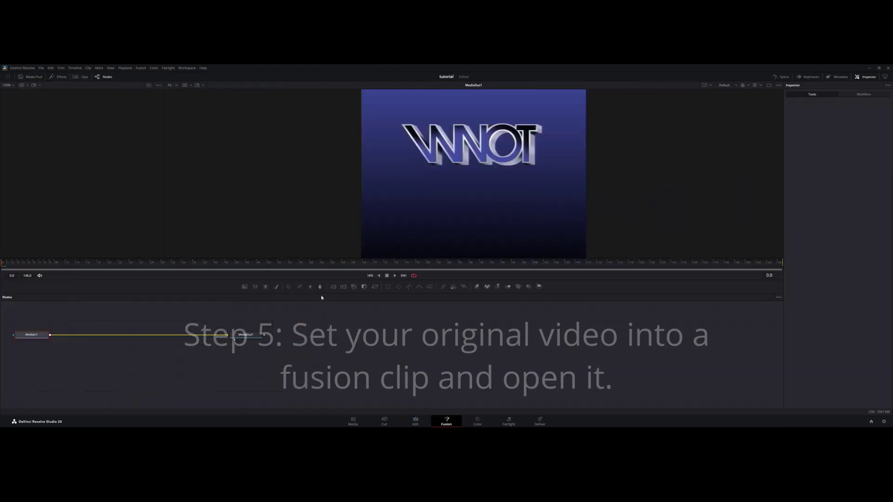
Step: Arrange the MediaIn1 and MediaOut1 nodes and show the Media Pool in Fusion
{"action": "mouse_move", "coordinate": [234, 340]}
{"action": "left_mouse_down"}
{"action": "mouse_move", "coordinate": [368, 397]}
{"action": "mouse_move", "coordinate": [541, 339]}
{"action": "left_mouse_up"}
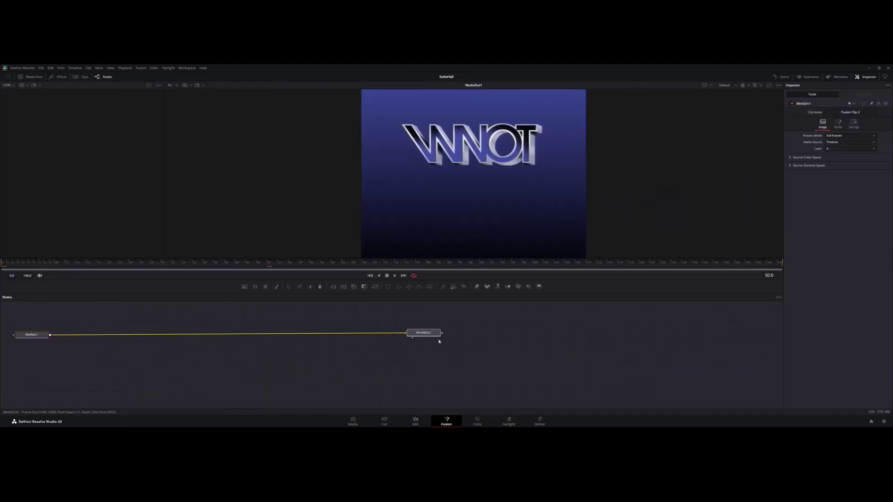
{"action": "left_click_drag", "start_coordinate": [37, 337], "coordinate": [134, 344]}
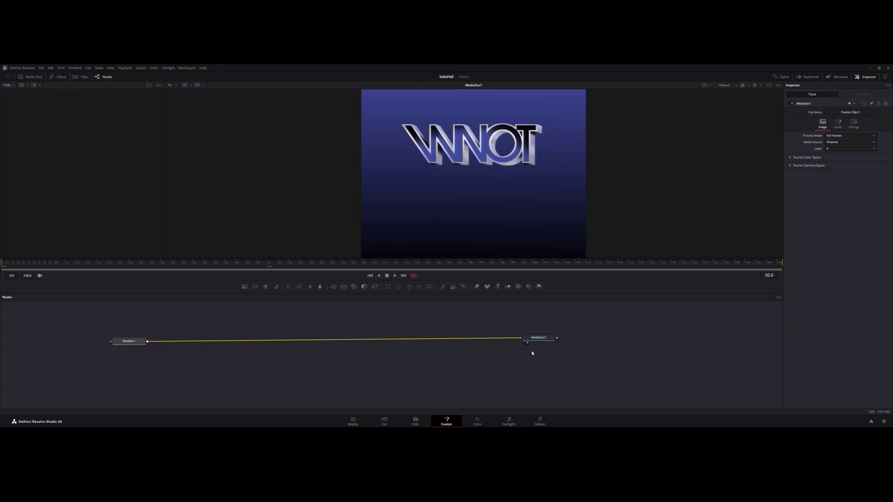
{"action": "left_click_drag", "start_coordinate": [538, 337], "coordinate": [235, 341]}
{"action": "left_click", "coordinate": [31, 76]}
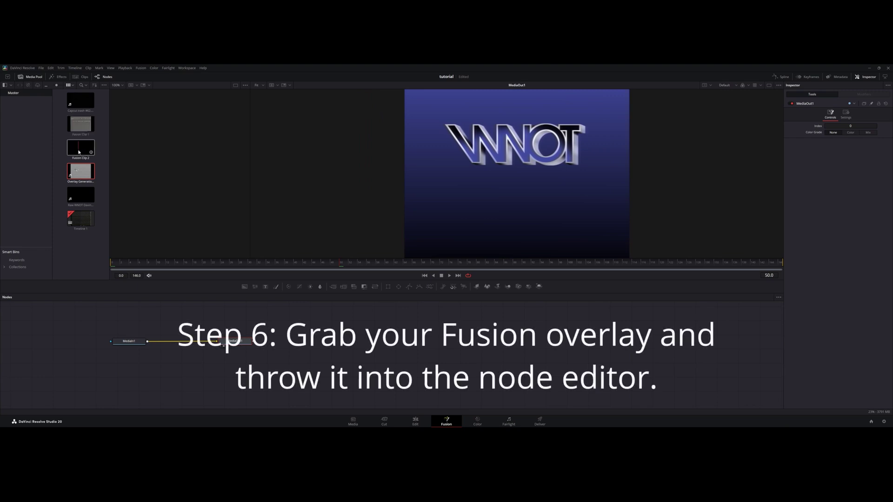
Step: Bring Fusion Clip 1 and the glitch .setting into the node editor, deleting VHSoverlay_1
{"action": "left_click_drag", "start_coordinate": [81, 126], "coordinate": [131, 318]}
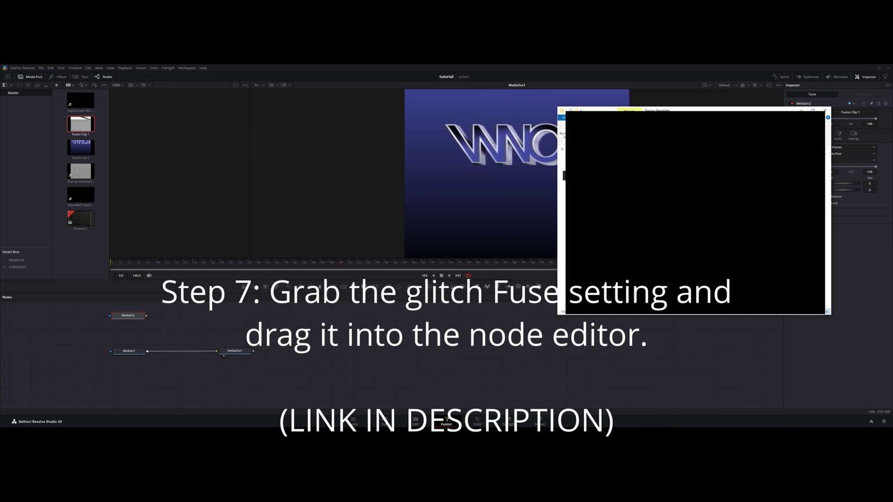
{"action": "mouse_move", "coordinate": [572, 209]}
{"action": "left_mouse_down"}
{"action": "mouse_move", "coordinate": [407, 338]}
{"action": "mouse_move", "coordinate": [430, 338]}
{"action": "left_mouse_up"}
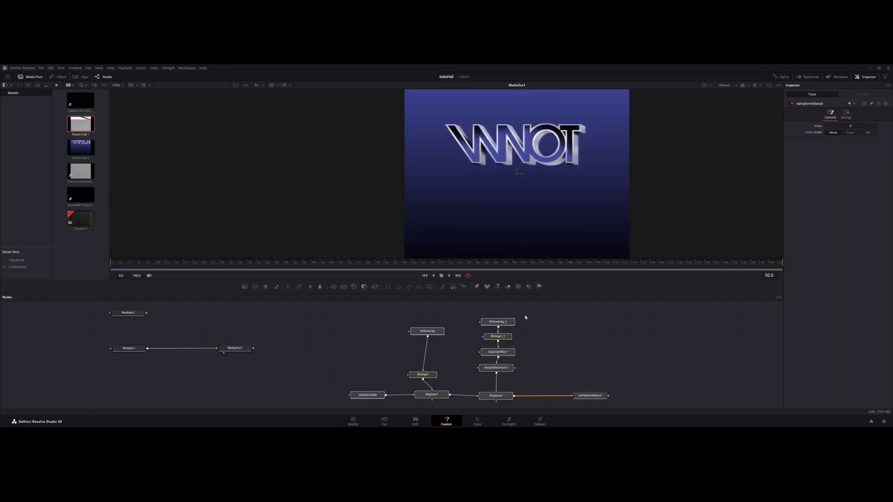
{"action": "left_click", "coordinate": [506, 322]}
{"action": "key", "text": "Delete"}
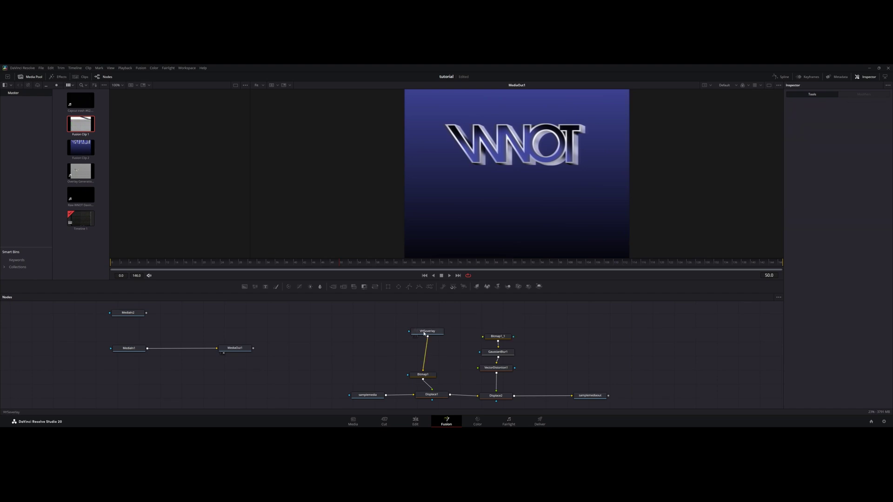
Step: Delete the VHSoverlay, samplemedia and samplemediaout nodes
{"action": "left_click", "coordinate": [425, 332]}
{"action": "key", "text": "Delete"}
{"action": "left_click", "coordinate": [368, 395]}
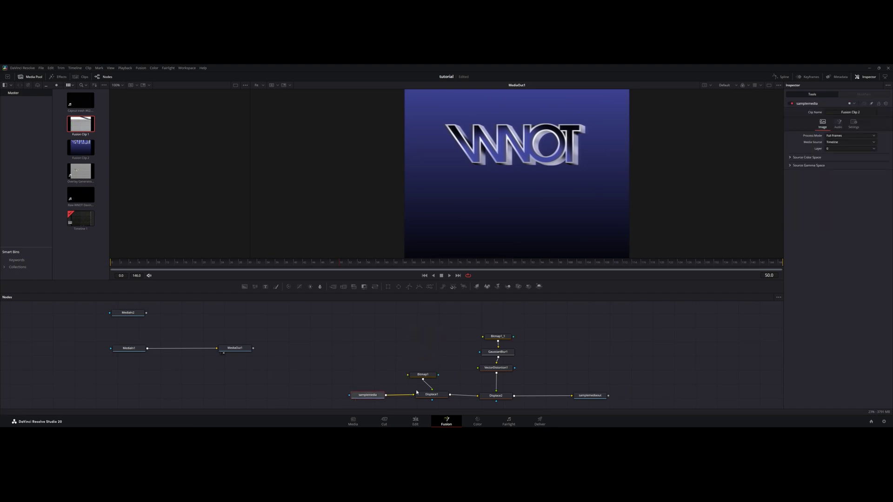
{"action": "left_click", "coordinate": [574, 399]}
{"action": "key", "text": "Delete"}
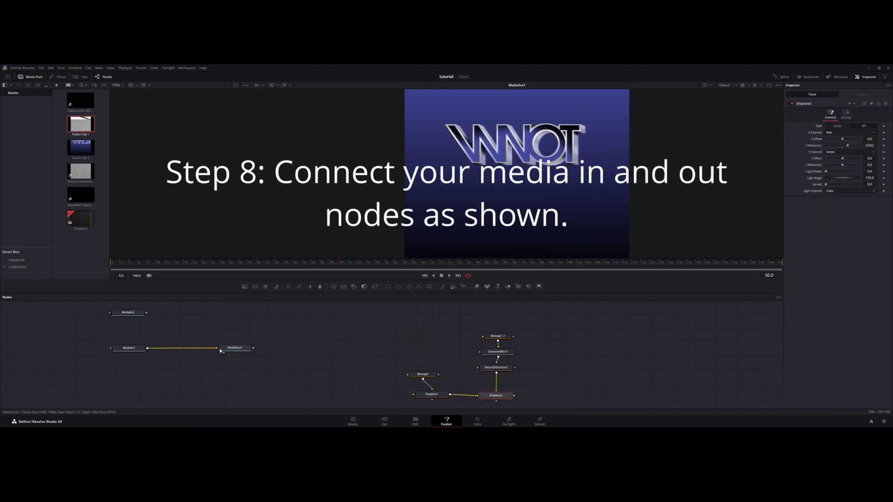
Step: Wire MediaIn1 into Displace1 and Displace2 into MediaOut1
{"action": "mouse_move", "coordinate": [221, 351]}
{"action": "left_mouse_down"}
{"action": "mouse_move", "coordinate": [210, 352]}
{"action": "mouse_move", "coordinate": [398, 365]}
{"action": "mouse_move", "coordinate": [551, 398]}
{"action": "mouse_move", "coordinate": [530, 399]}
{"action": "left_mouse_up"}
{"action": "mouse_move", "coordinate": [132, 347]}
{"action": "left_mouse_down"}
{"action": "mouse_move", "coordinate": [356, 402]}
{"action": "mouse_move", "coordinate": [413, 395]}
{"action": "left_mouse_up"}
{"action": "left_click_drag", "start_coordinate": [354, 401], "coordinate": [370, 395]}
Step: Feed overlay MediaIn copies into Bitmap1 and Bitmap1_1, then play the composite from the start
{"action": "left_click_drag", "start_coordinate": [128, 312], "coordinate": [394, 322]}
{"action": "key", "text": "ctrl+v"}
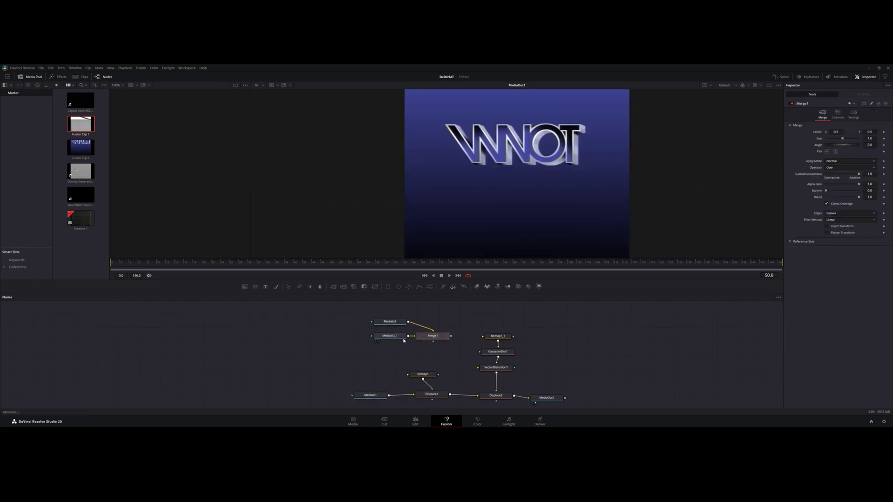
{"action": "key", "text": "Delete"}
{"action": "left_click_drag", "start_coordinate": [389, 335], "coordinate": [492, 322]}
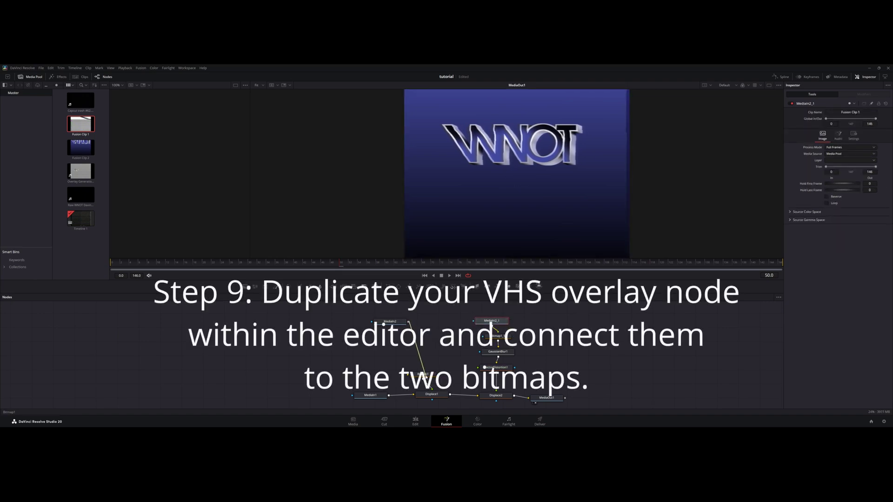
{"action": "left_click_drag", "start_coordinate": [390, 321], "coordinate": [431, 330]}
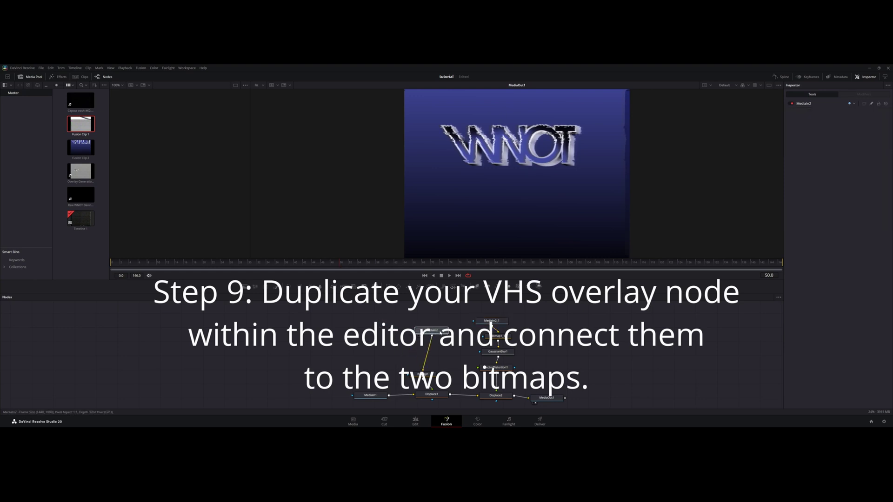
{"action": "left_click", "coordinate": [112, 264]}
{"action": "key", "text": "space"}
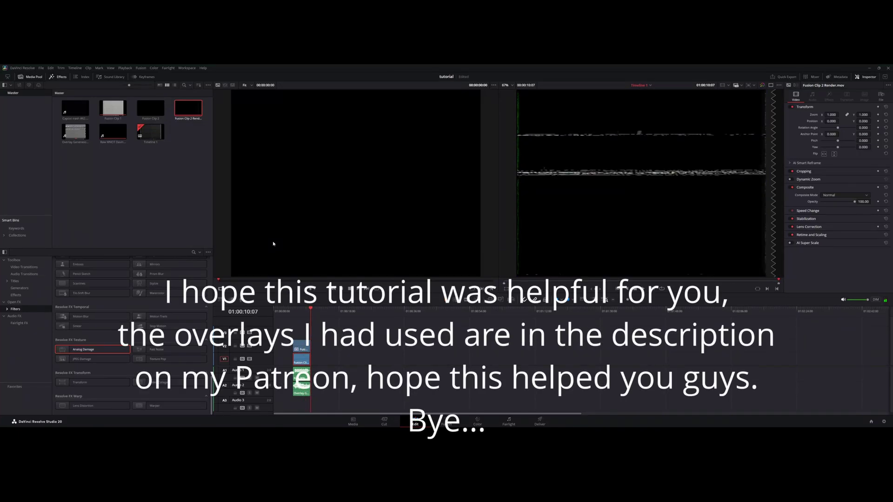
{"action": "left_click", "coordinate": [341, 354]}
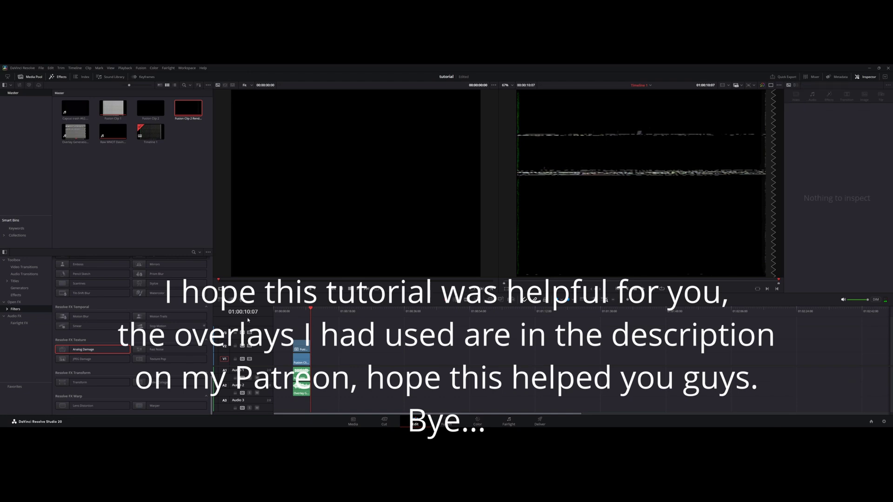
{"action": "key", "text": "space"}
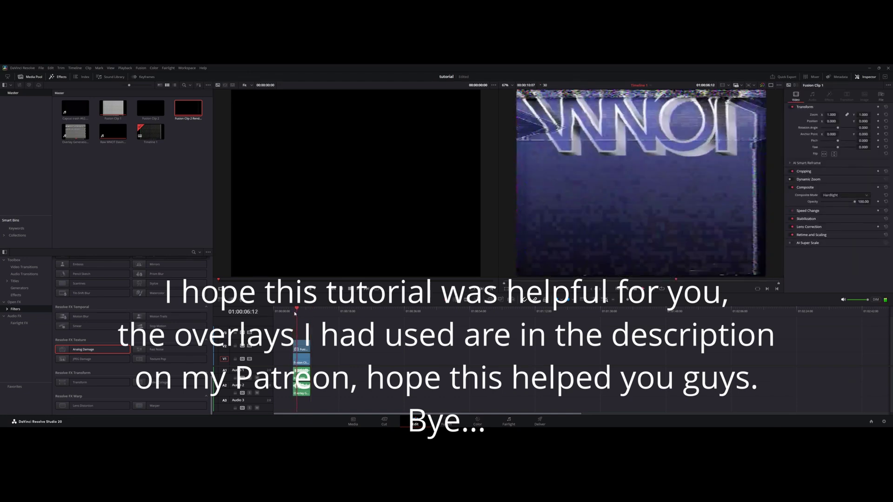